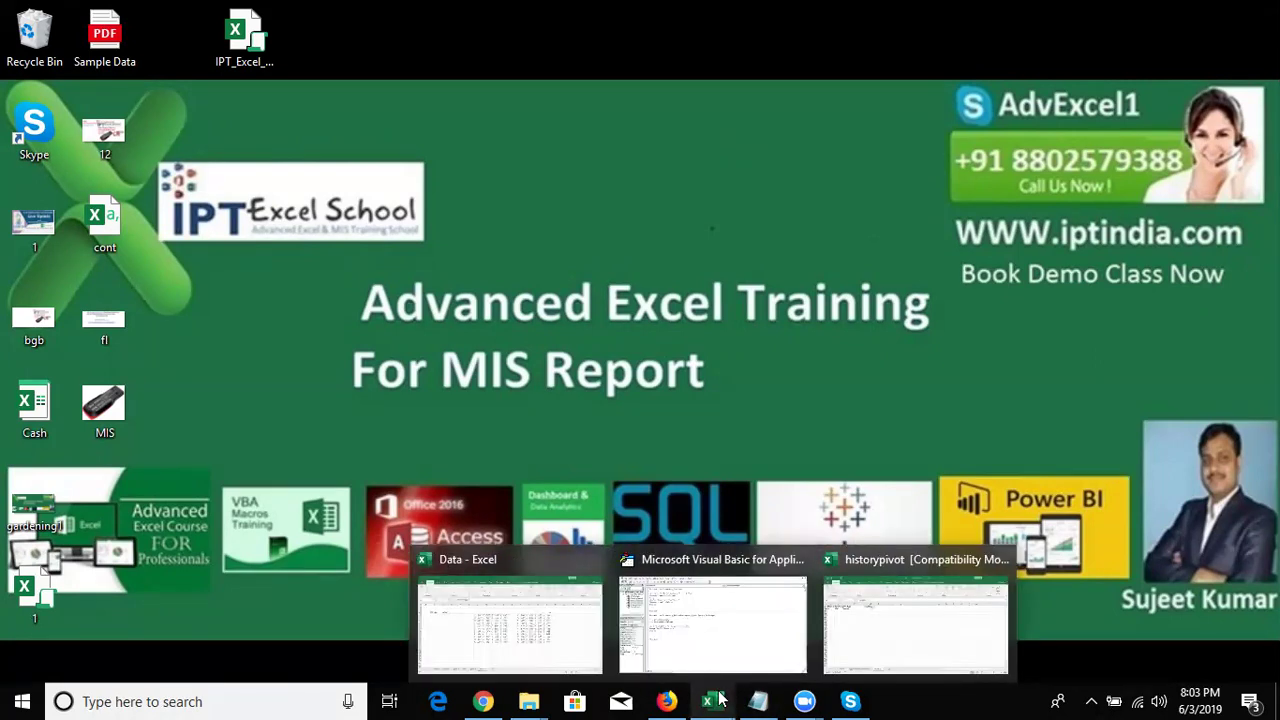
Restore the 'Data - Excel' workbook window from the taskbar so Sheet13 is visible
click(530, 645)
Unlock Sheet13 with its password and delete the Puja column chart
click(379, 648)
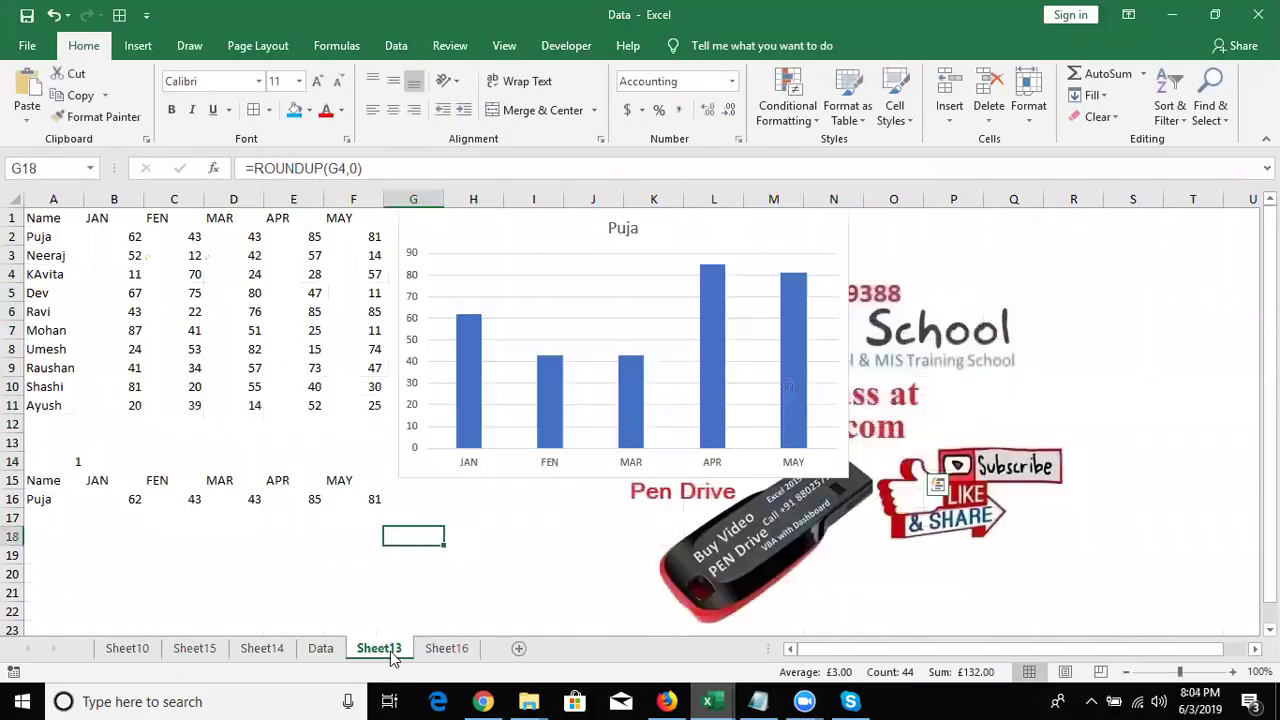
key(Return)
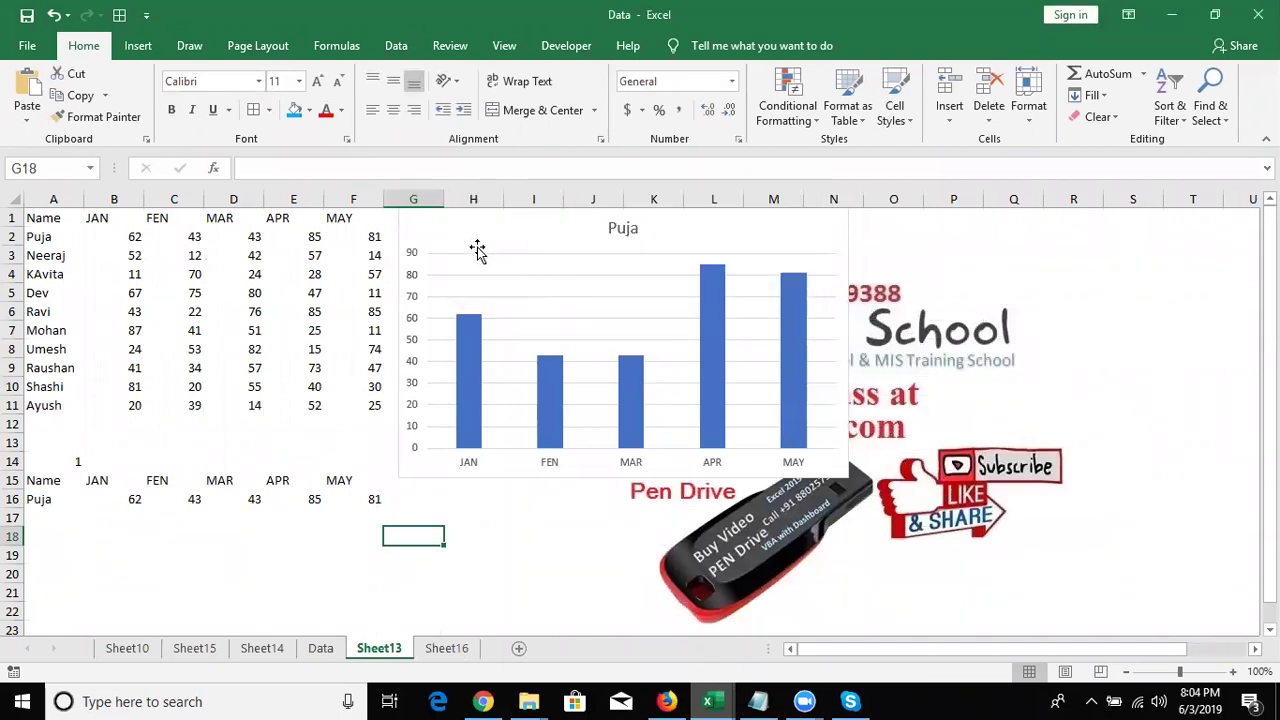
click(477, 249)
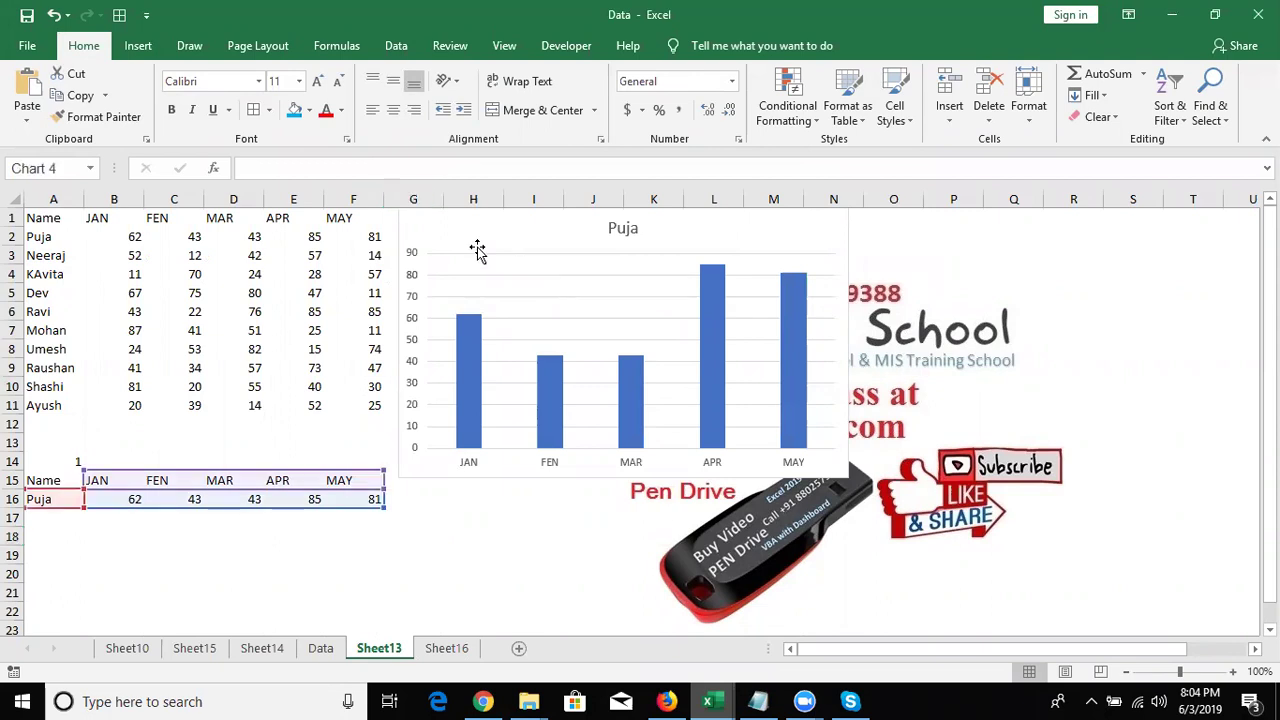
key(Delete)
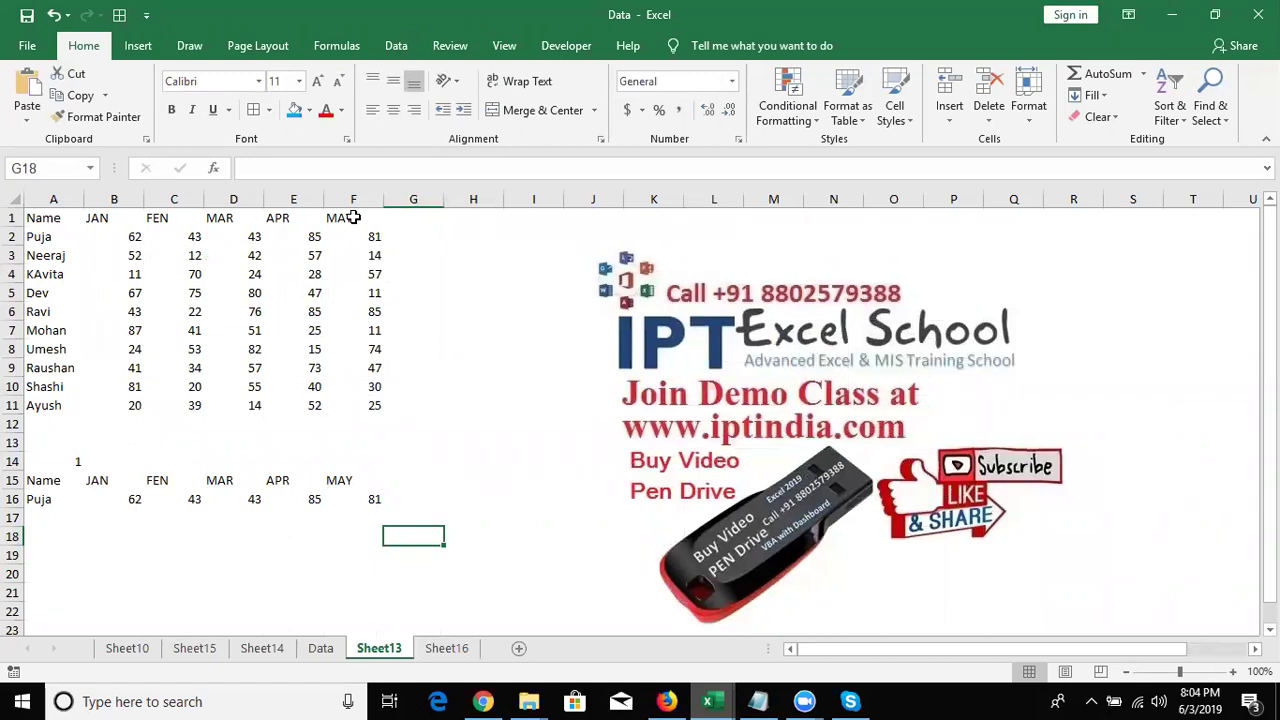
click(54, 217)
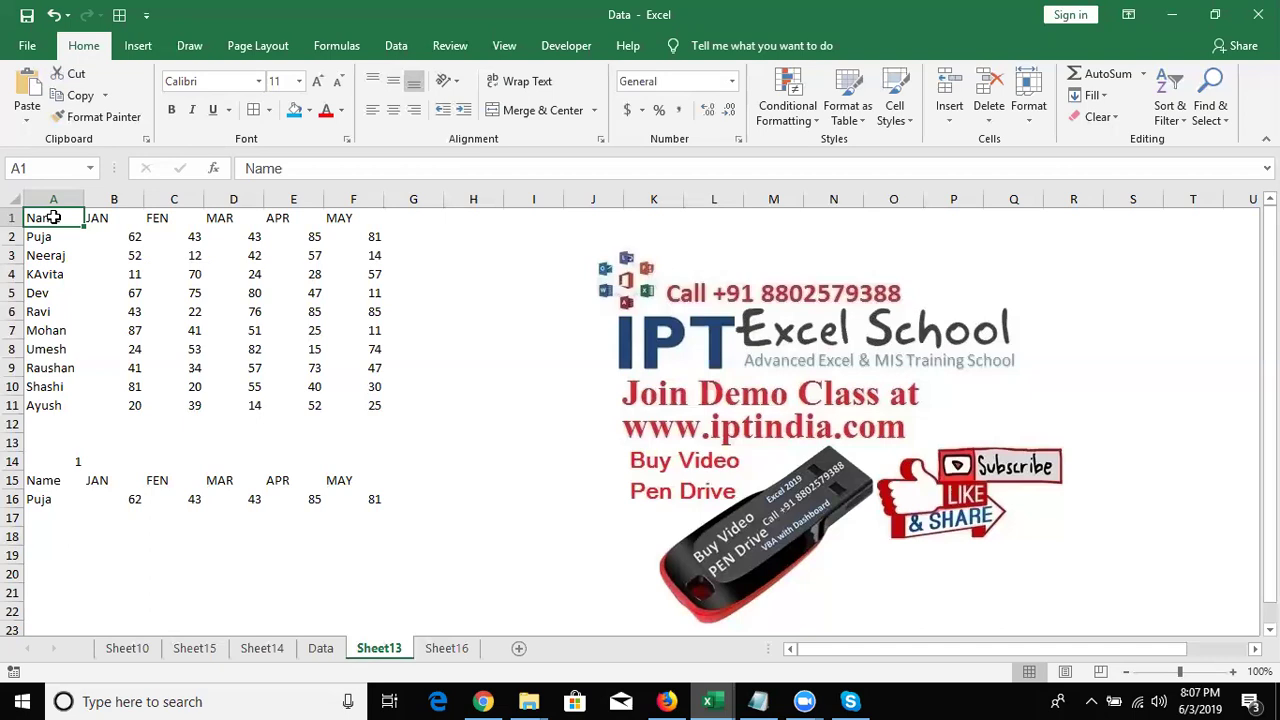
click(378, 241)
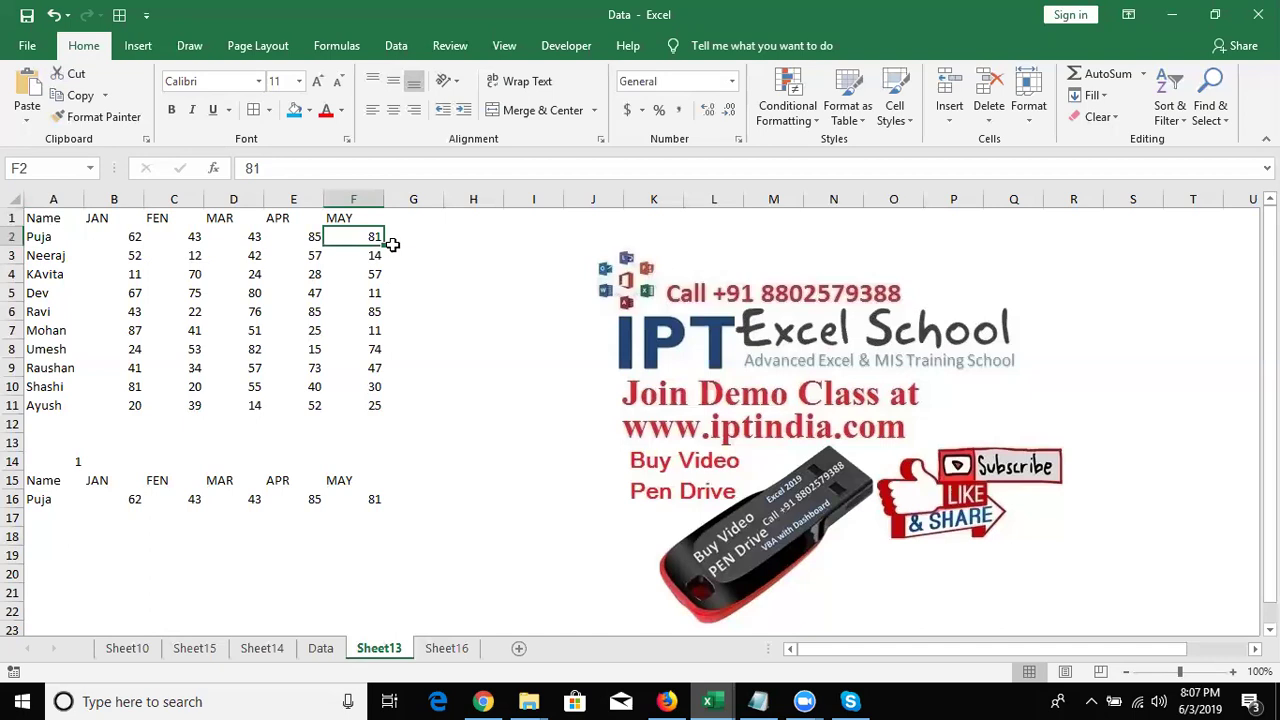
click(400, 252)
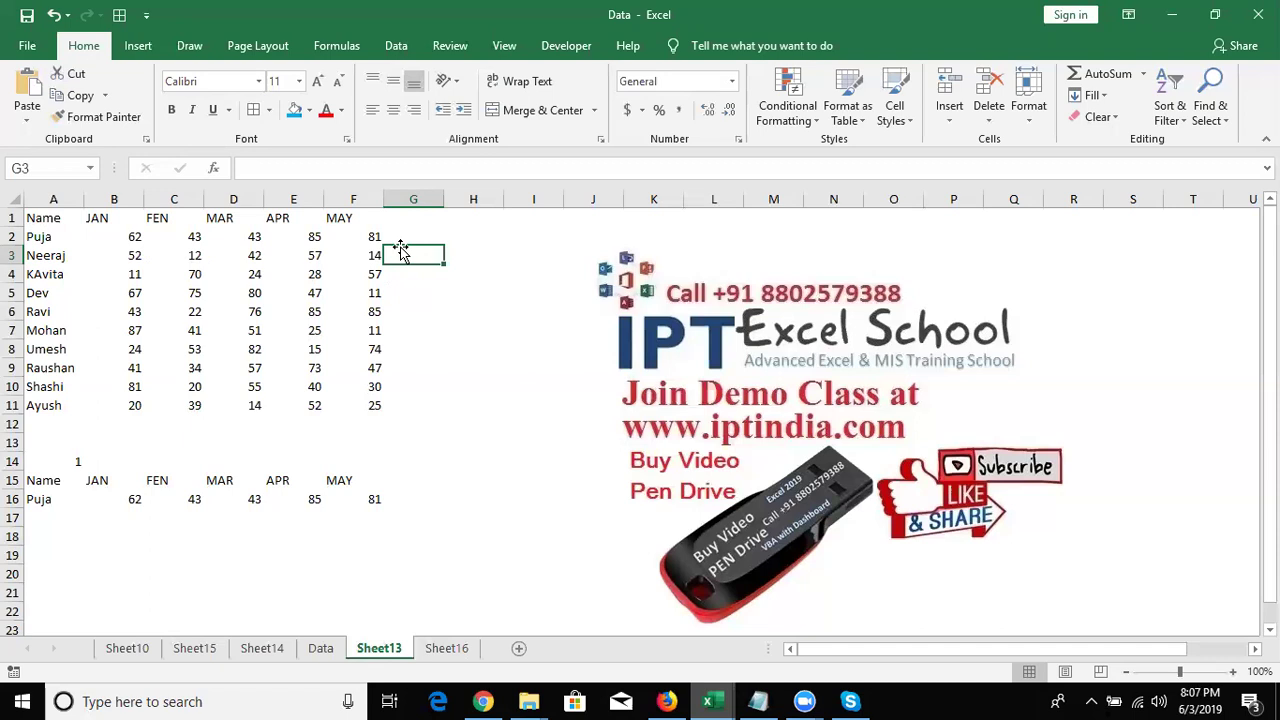
click(115, 215)
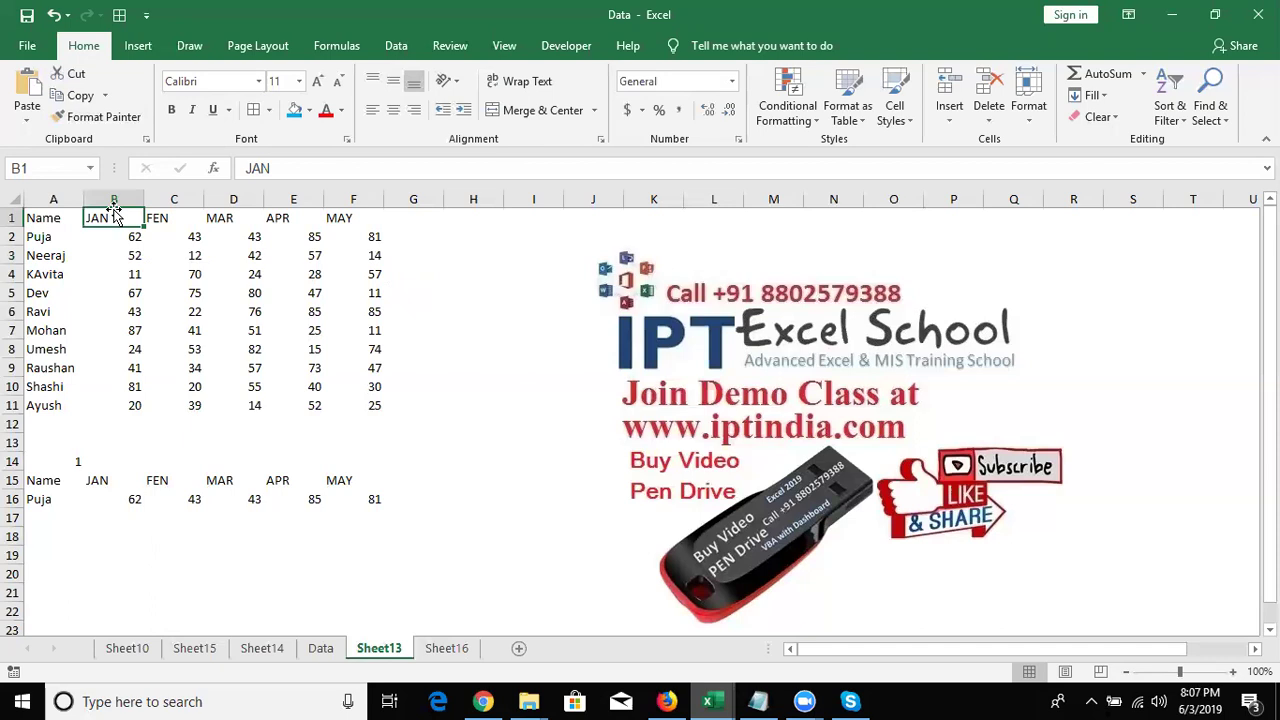
click(481, 298)
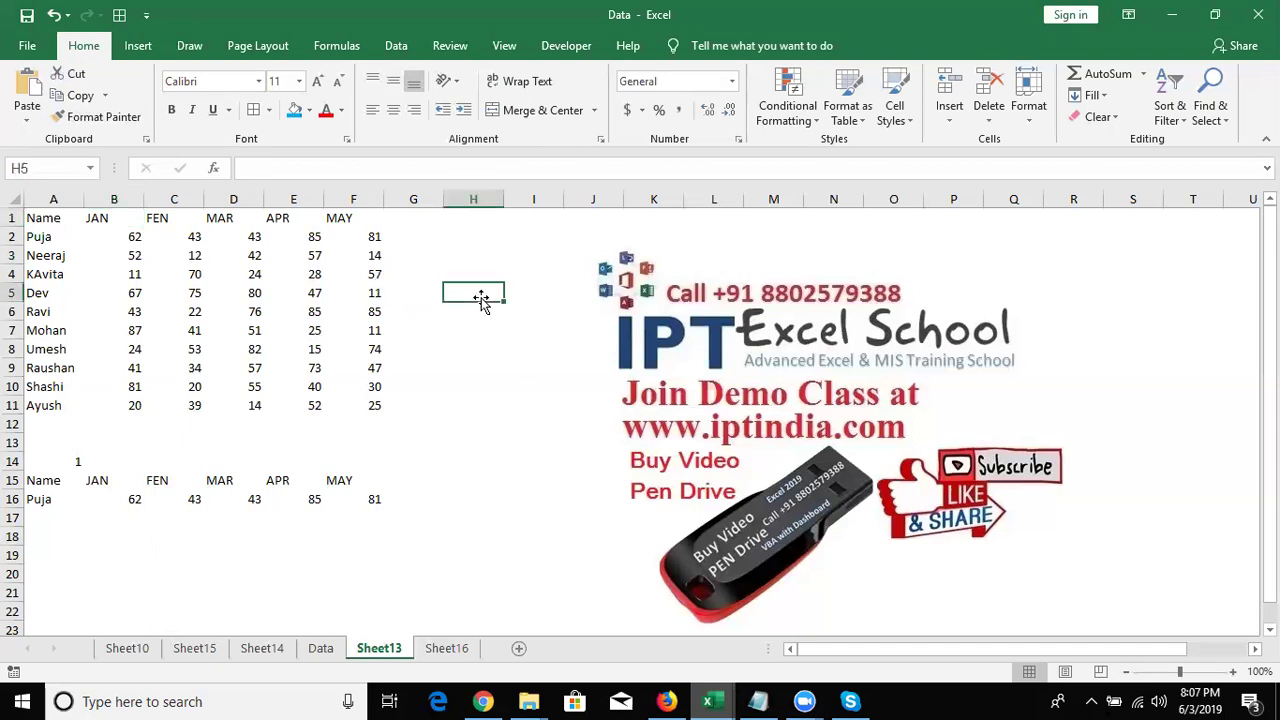
Enter =63+43 in H5 to show 106, check sums of columns B and C, then reselect H5
text(=+63)
key(BackSpace)
key(BackSpace)
key(BackSpace)
text(63+43)
key(ctrl+Return)
click(130, 199)
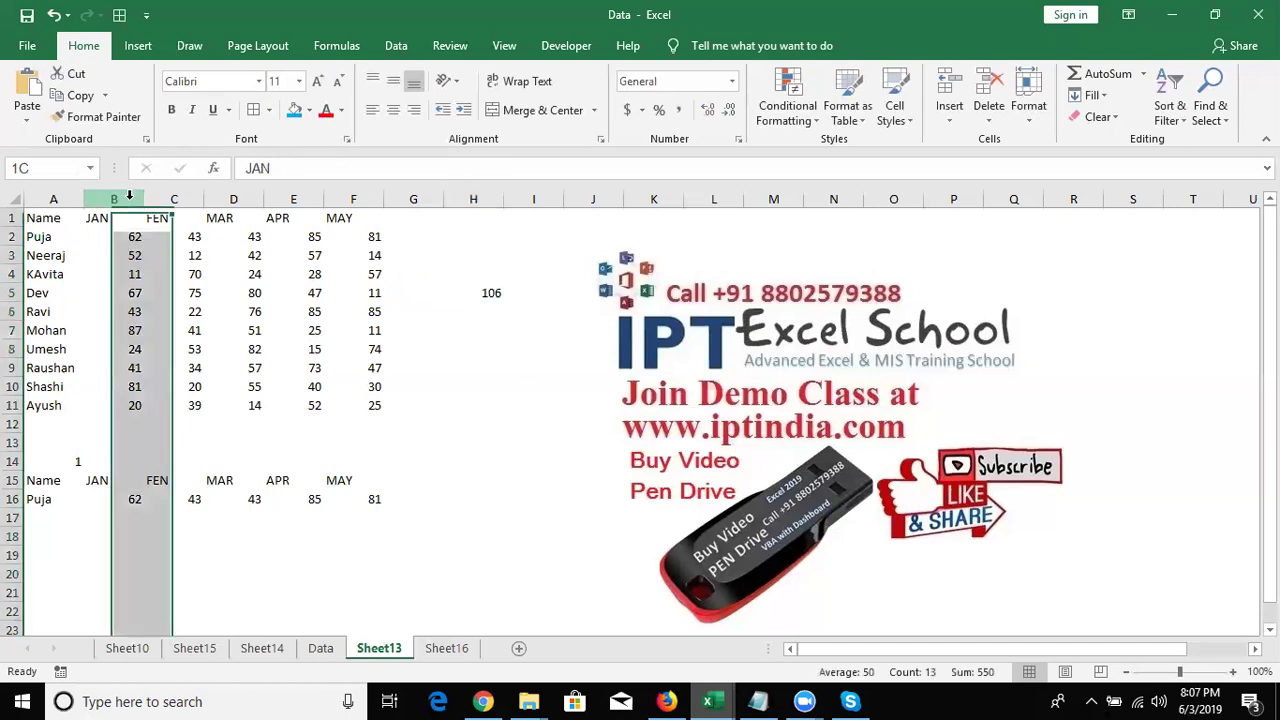
click(163, 200)
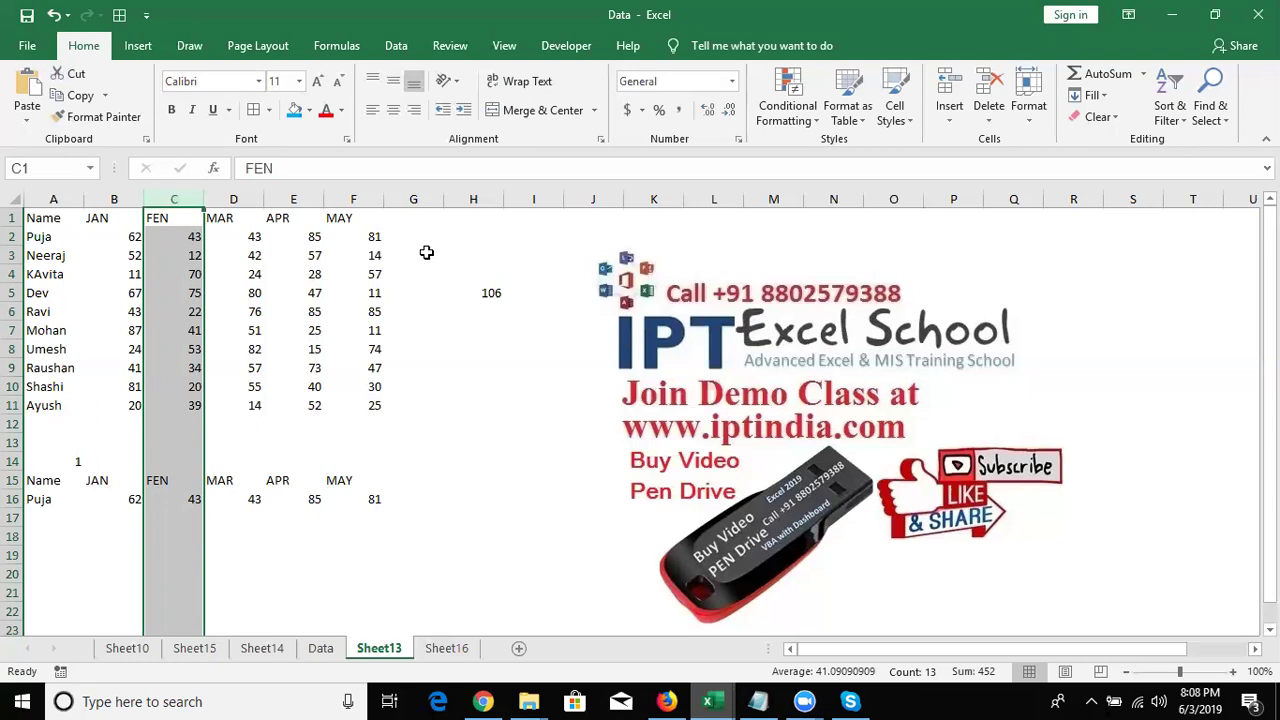
click(454, 290)
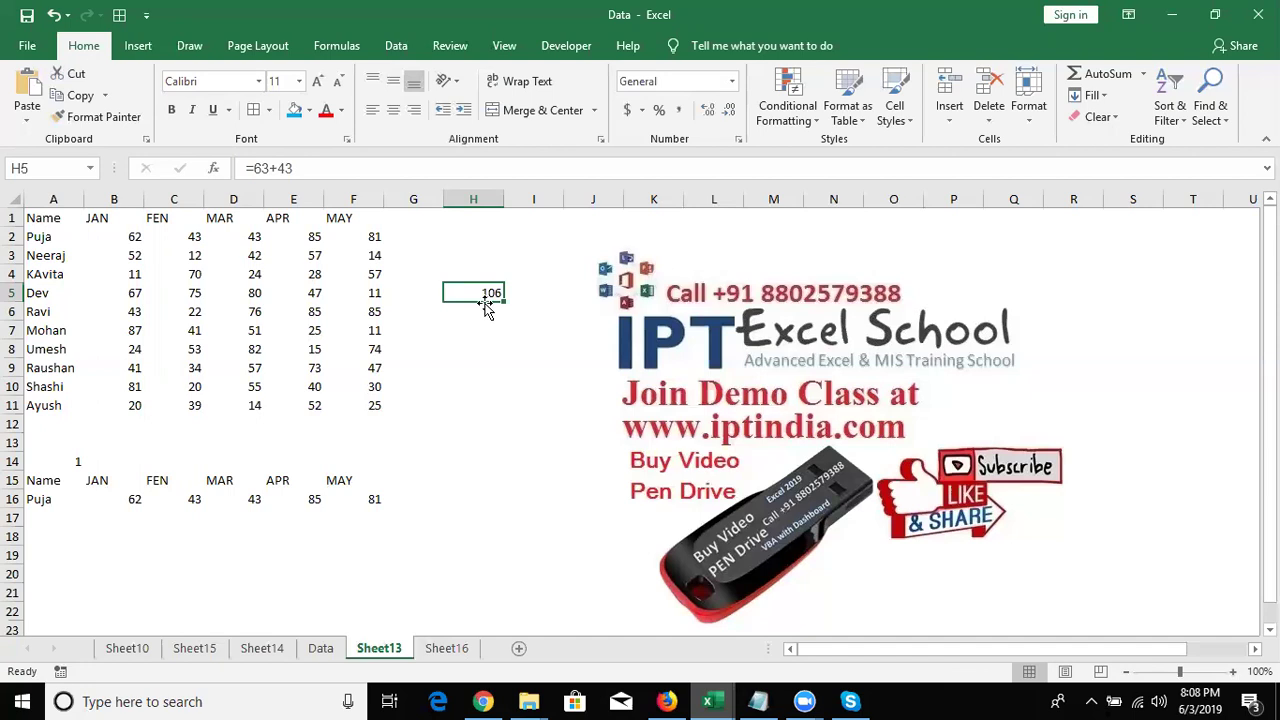
click(486, 307)
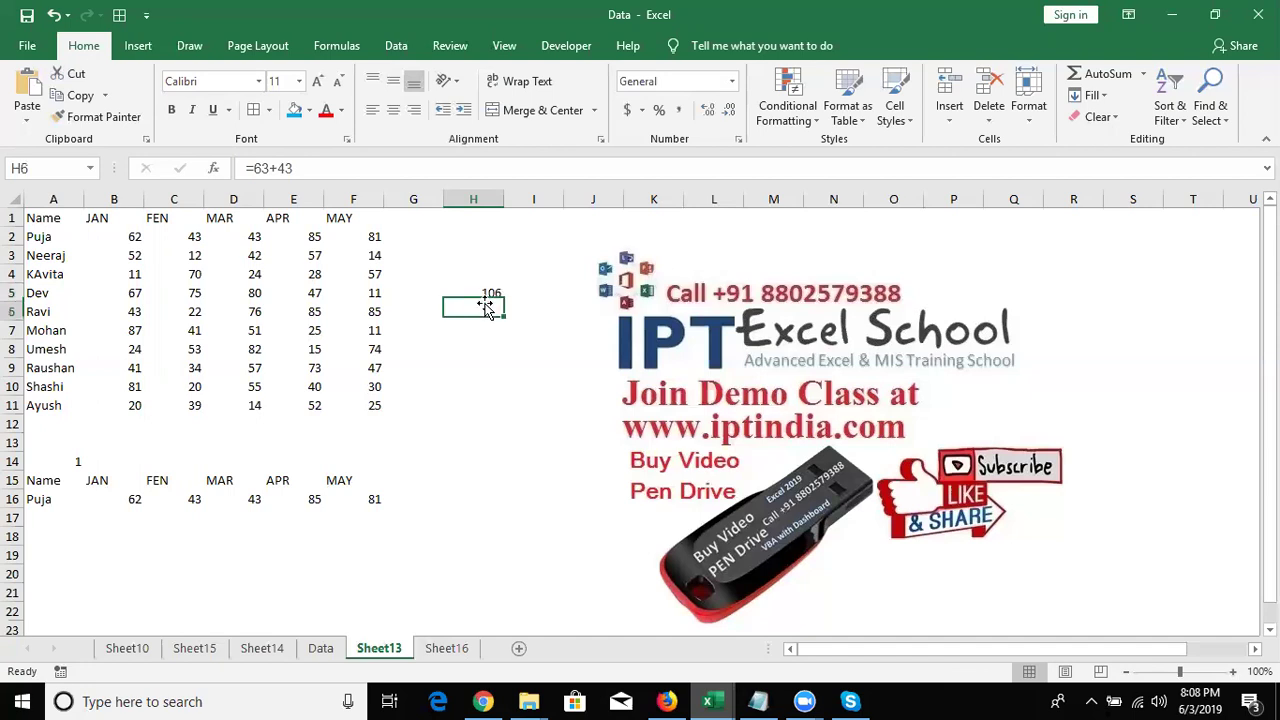
text(=)
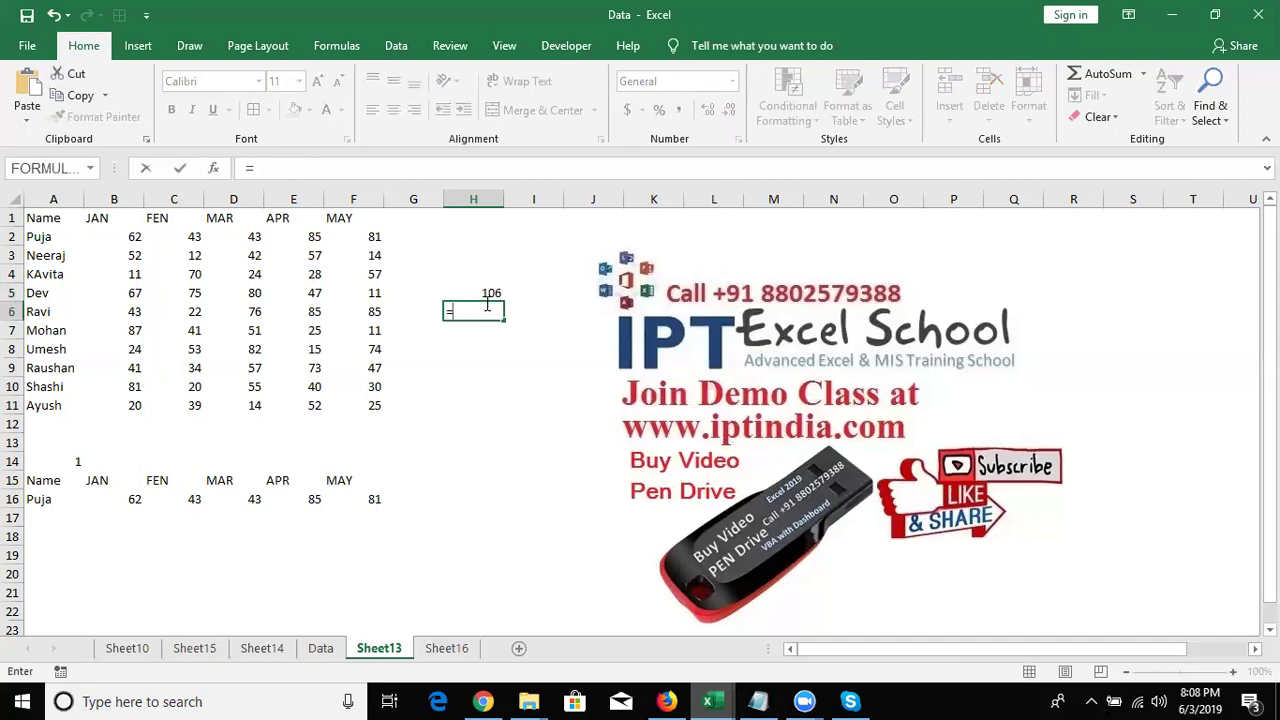
text(k)
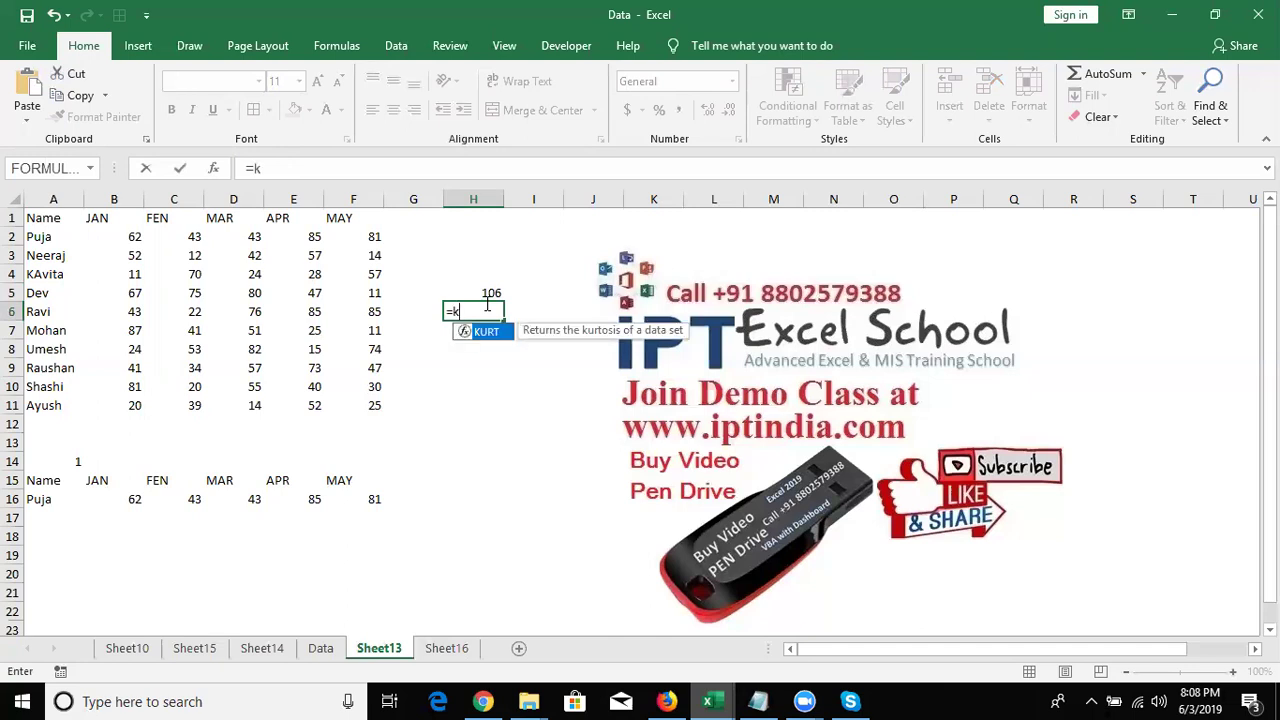
key(BackSpace)
text(p)
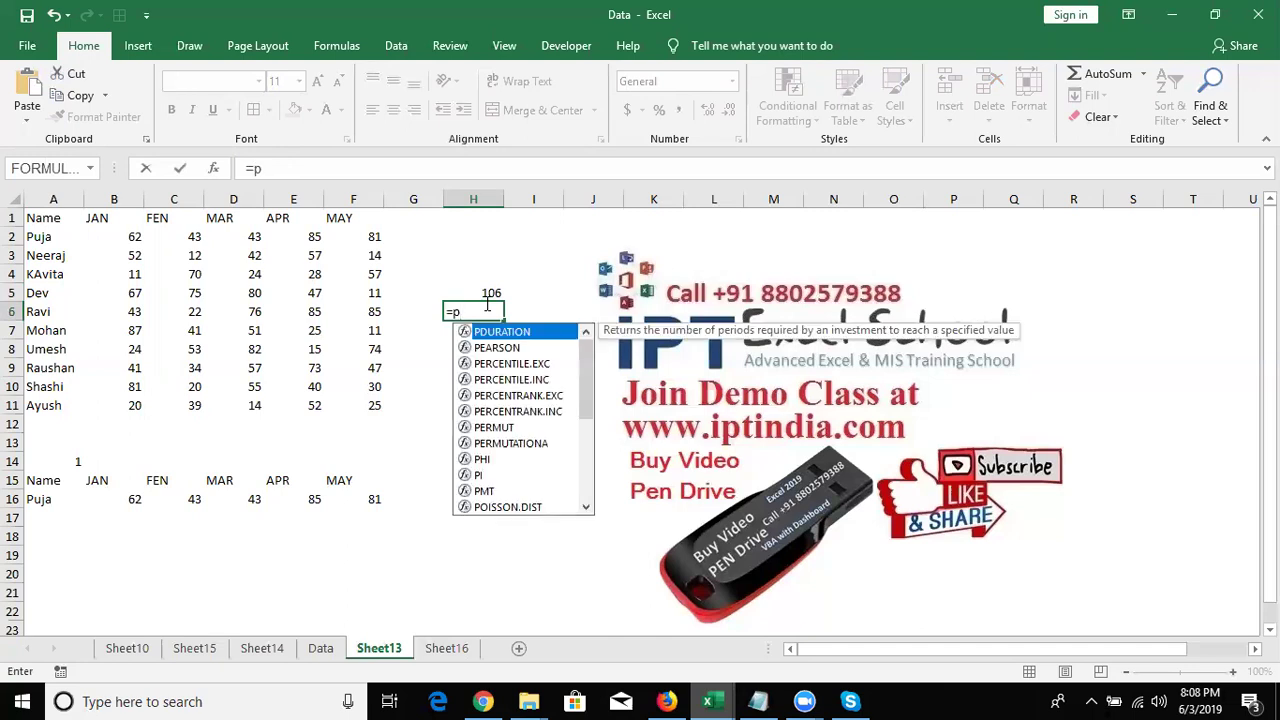
key(BackSpace)
text(t)
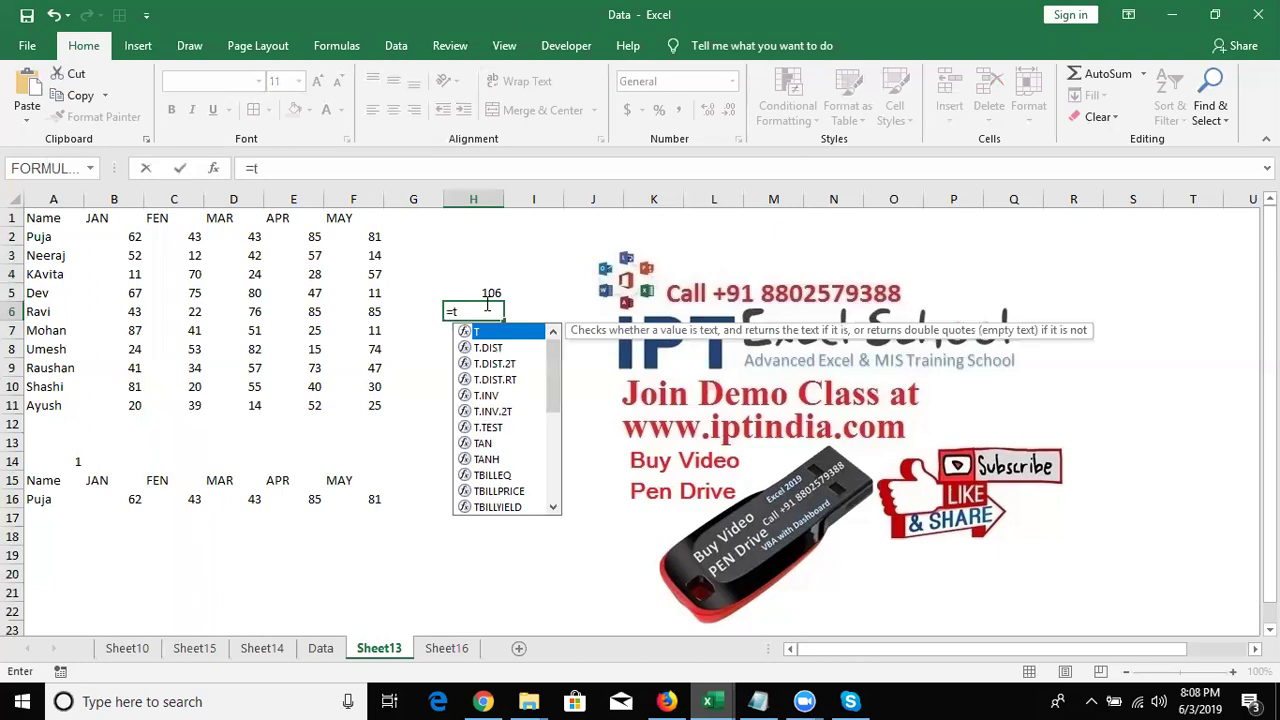
key(Escape)
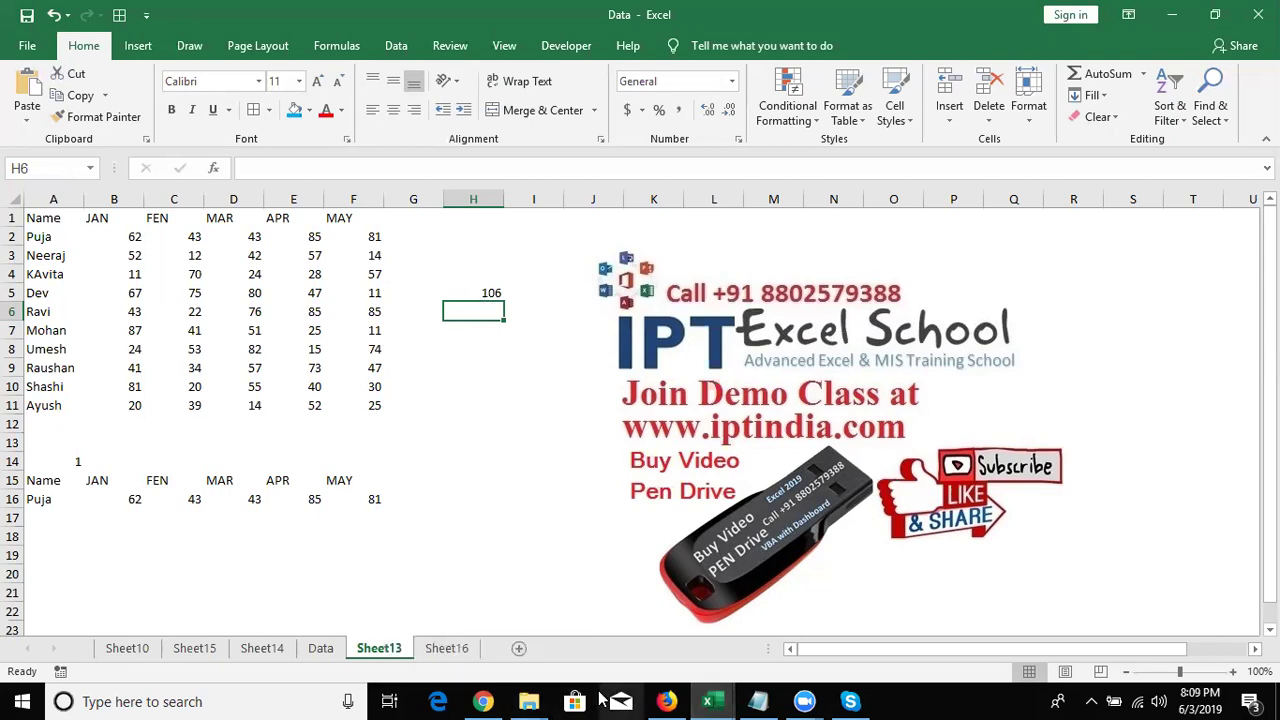
Open 9.Team Performance Dashboard.xlsm from D:\Disk-3\3.Dashboard in File Explorer
click(528, 700)
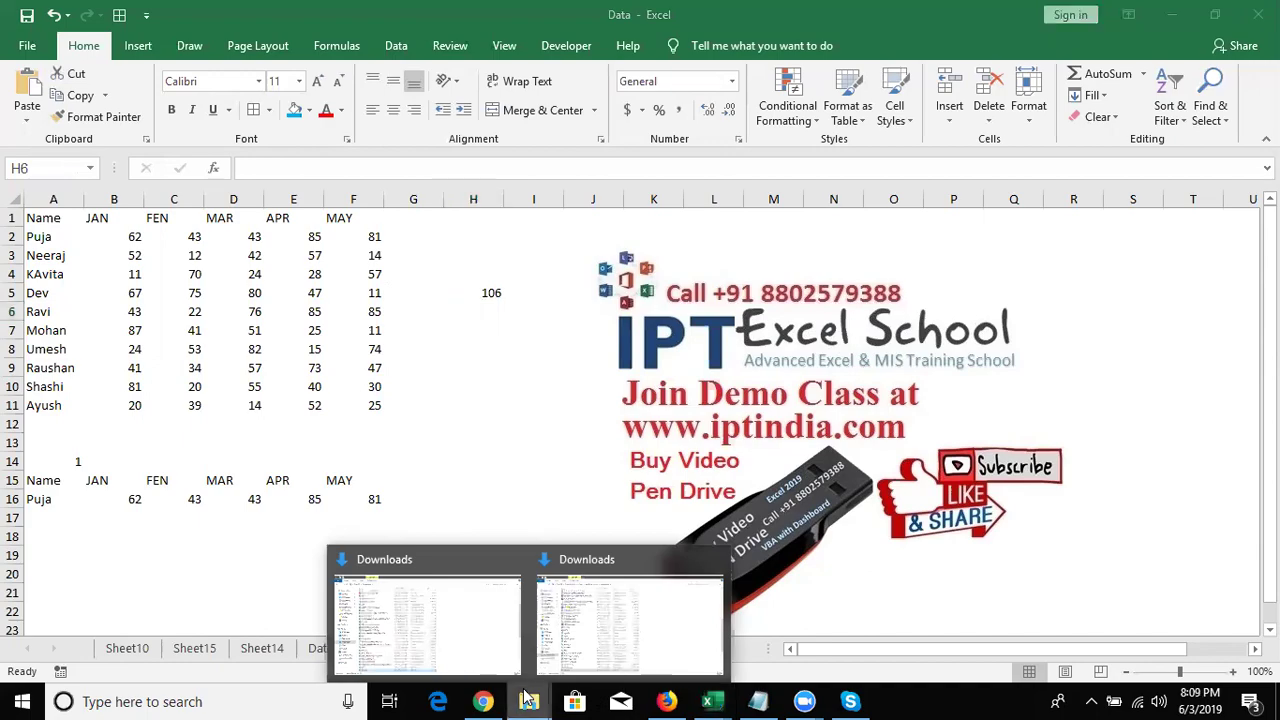
mouse_move(427, 612)
click(457, 608)
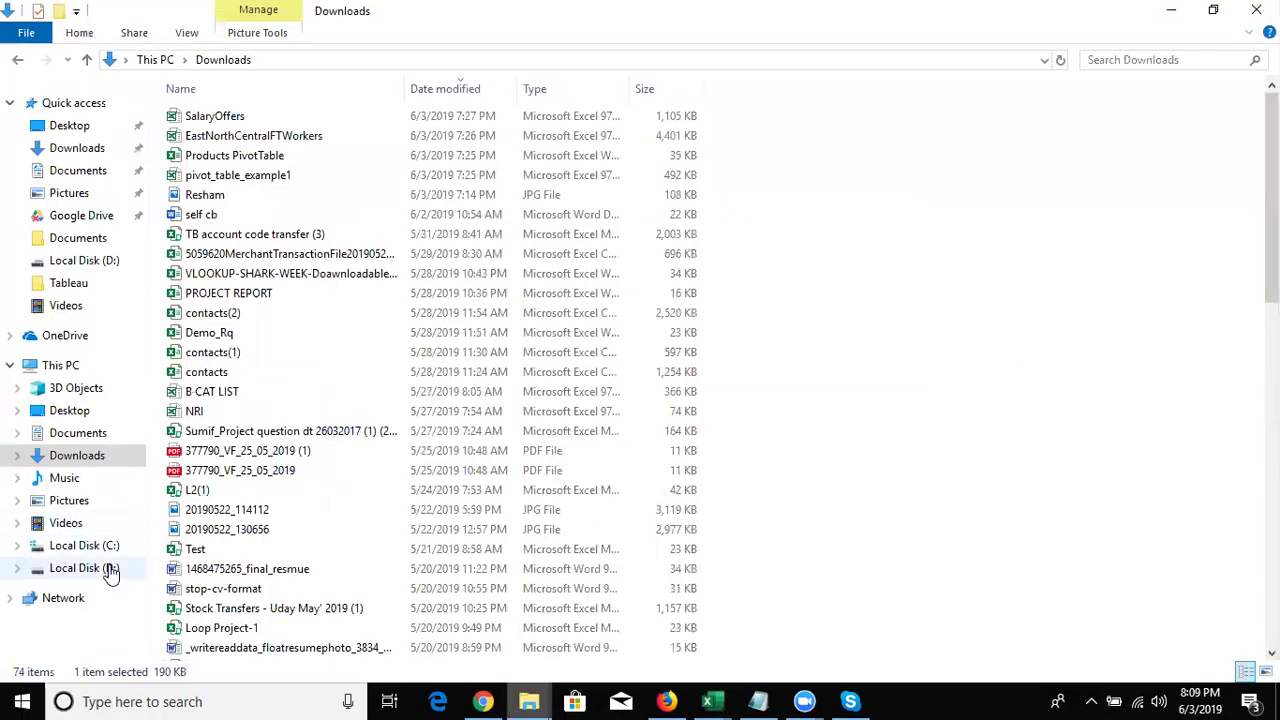
click(110, 568)
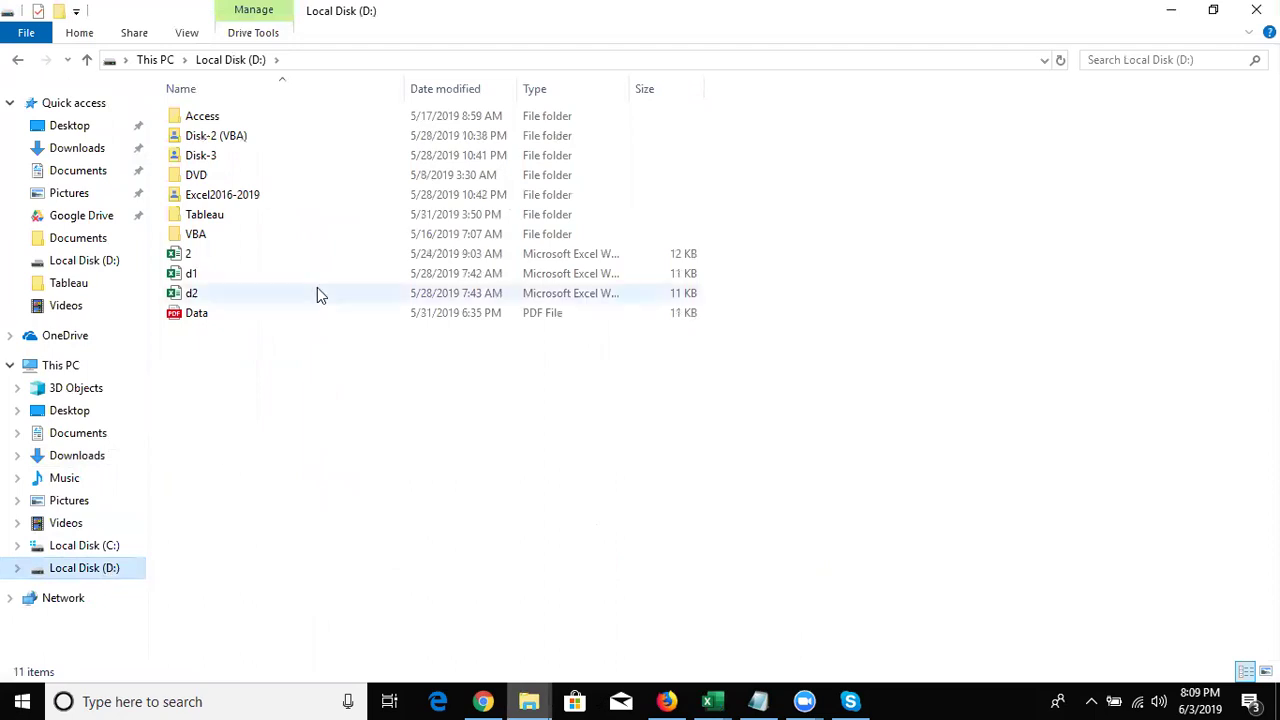
double_click(280, 157)
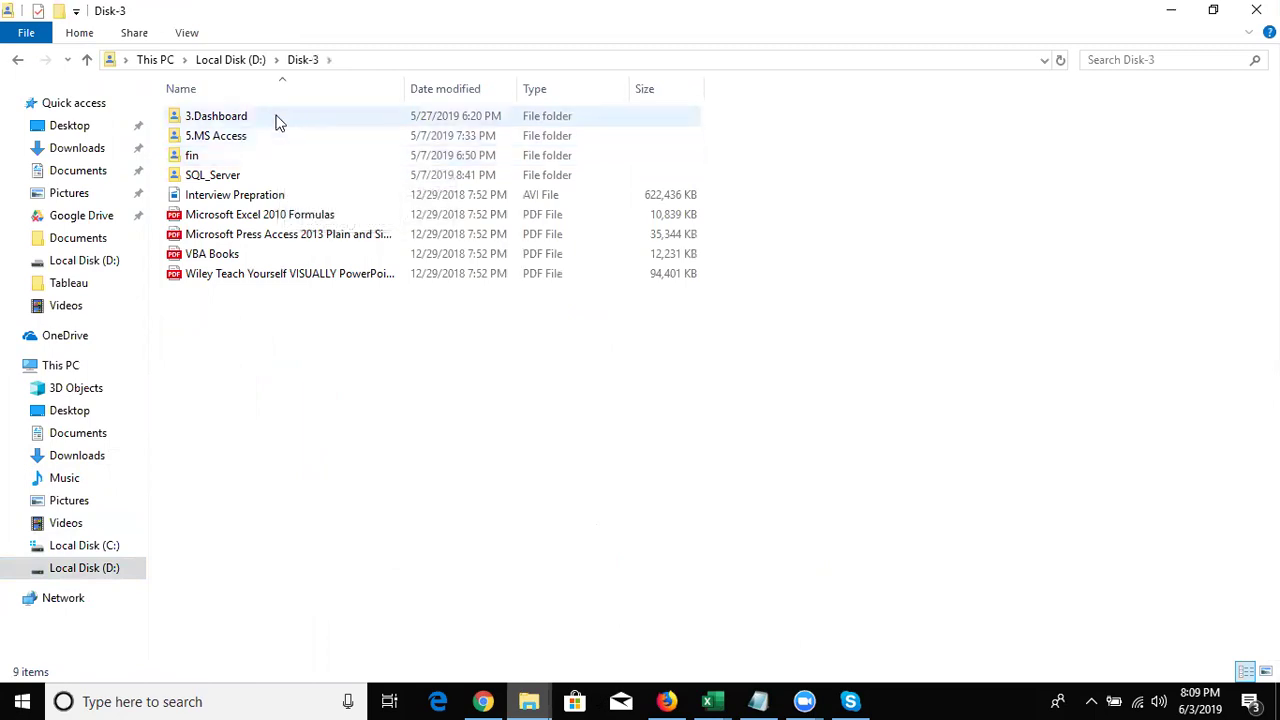
click(279, 121)
double_click(279, 121)
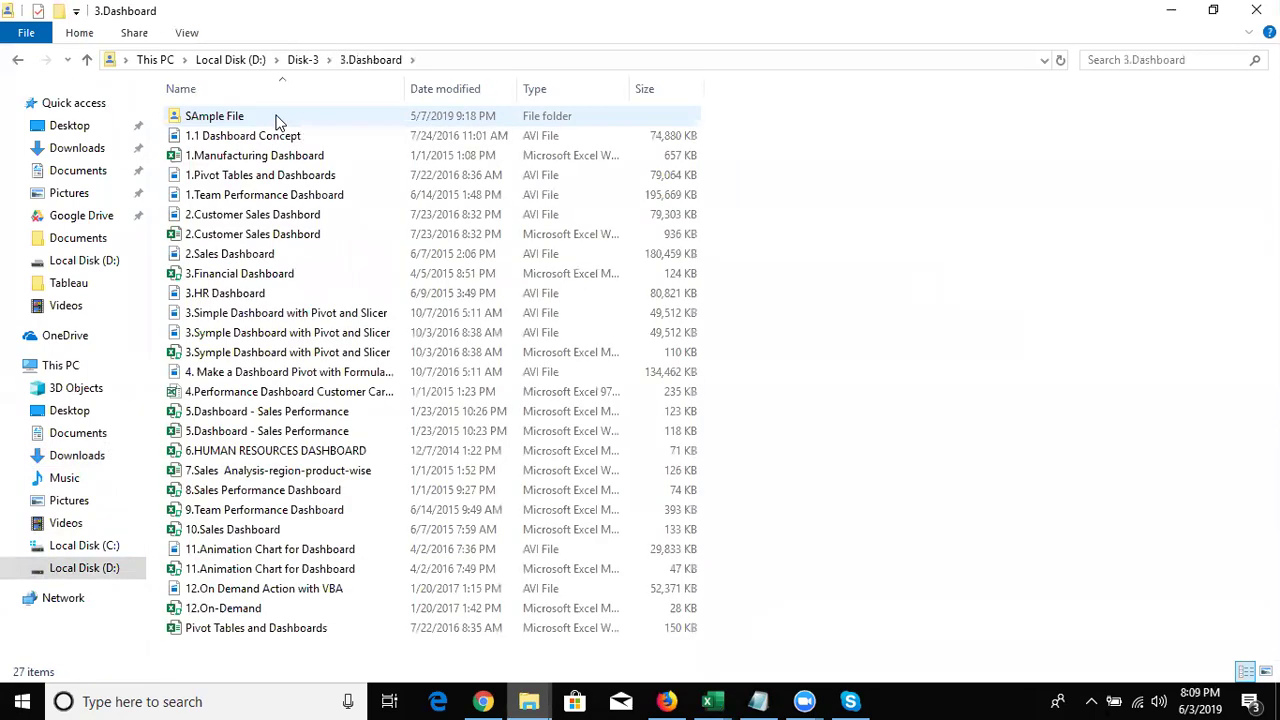
click(228, 494)
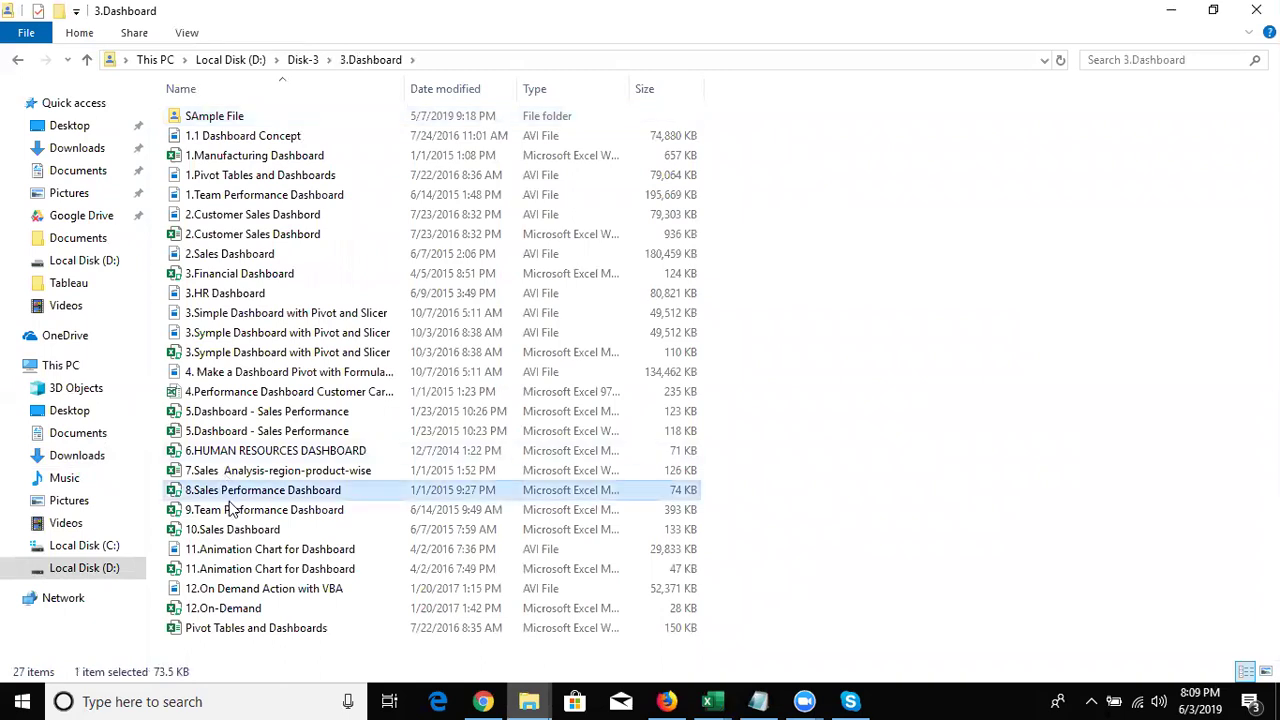
double_click(232, 510)
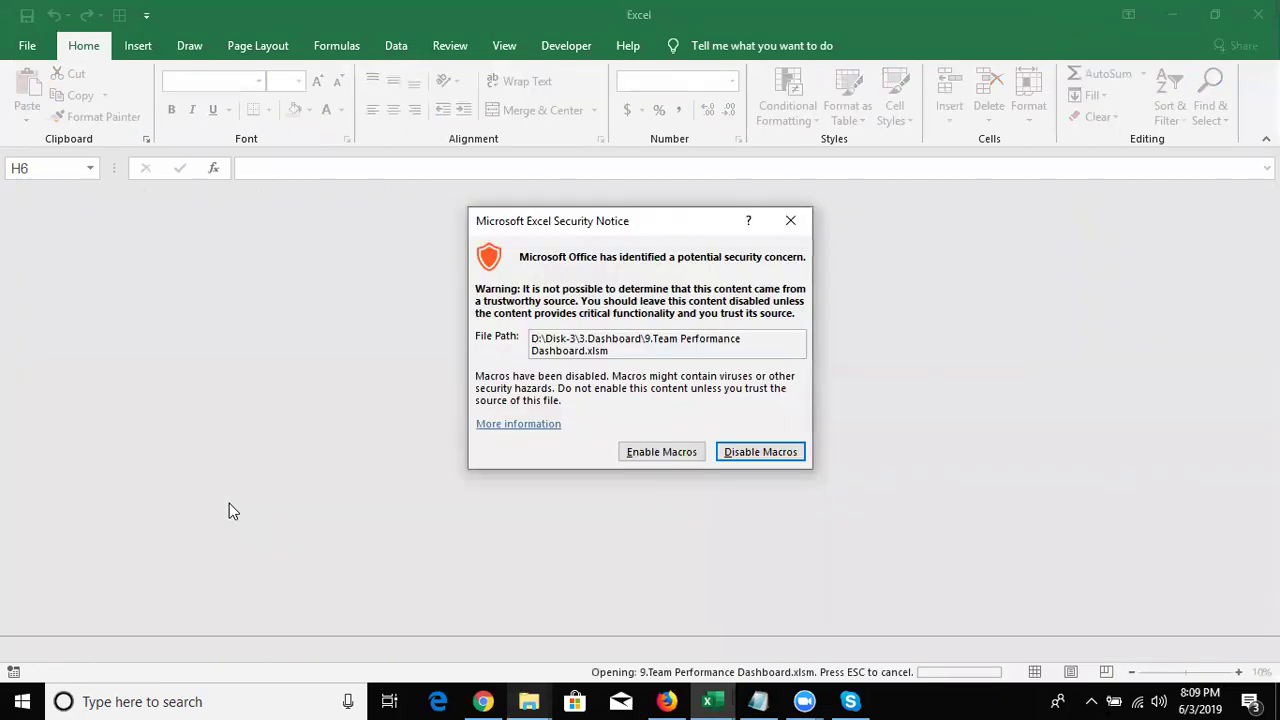
Enable macros in the security notice so the dashboard opens on Team A
key(shift+Tab)
key(Return)
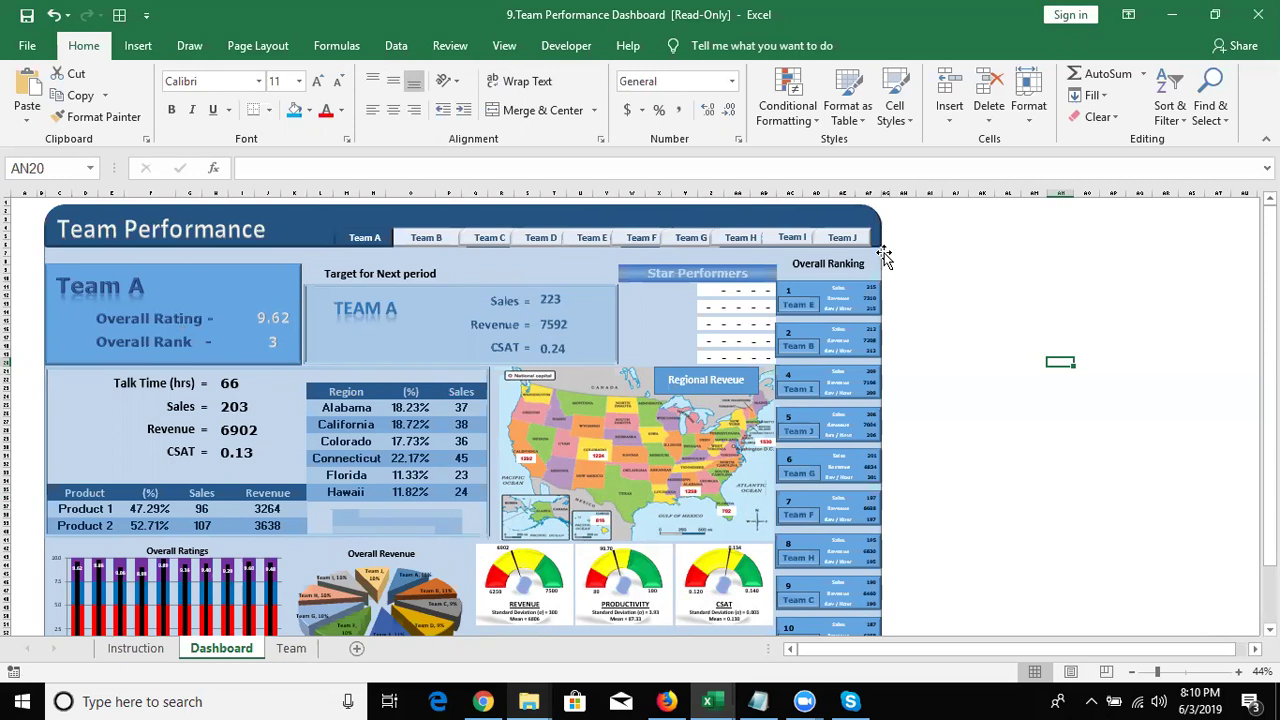
Step the dashboard through Team B and Team F to Team I (rating 9.60, rank 4)
click(437, 234)
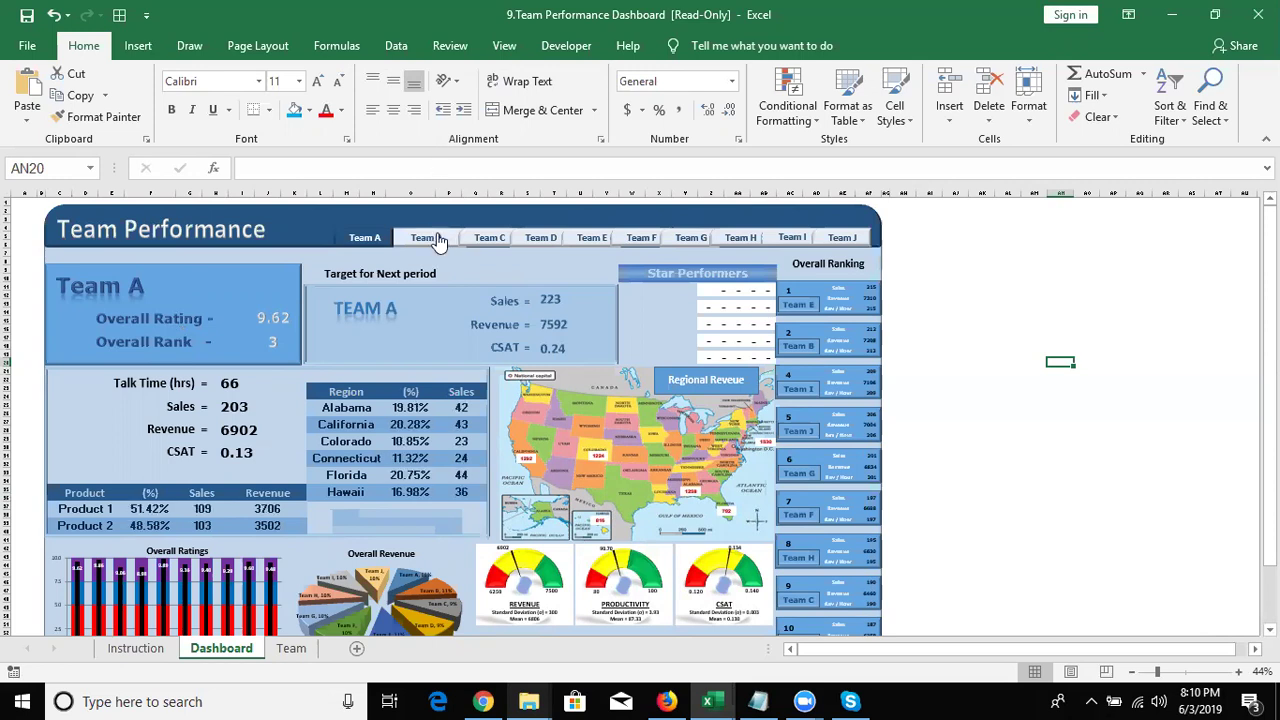
click(437, 240)
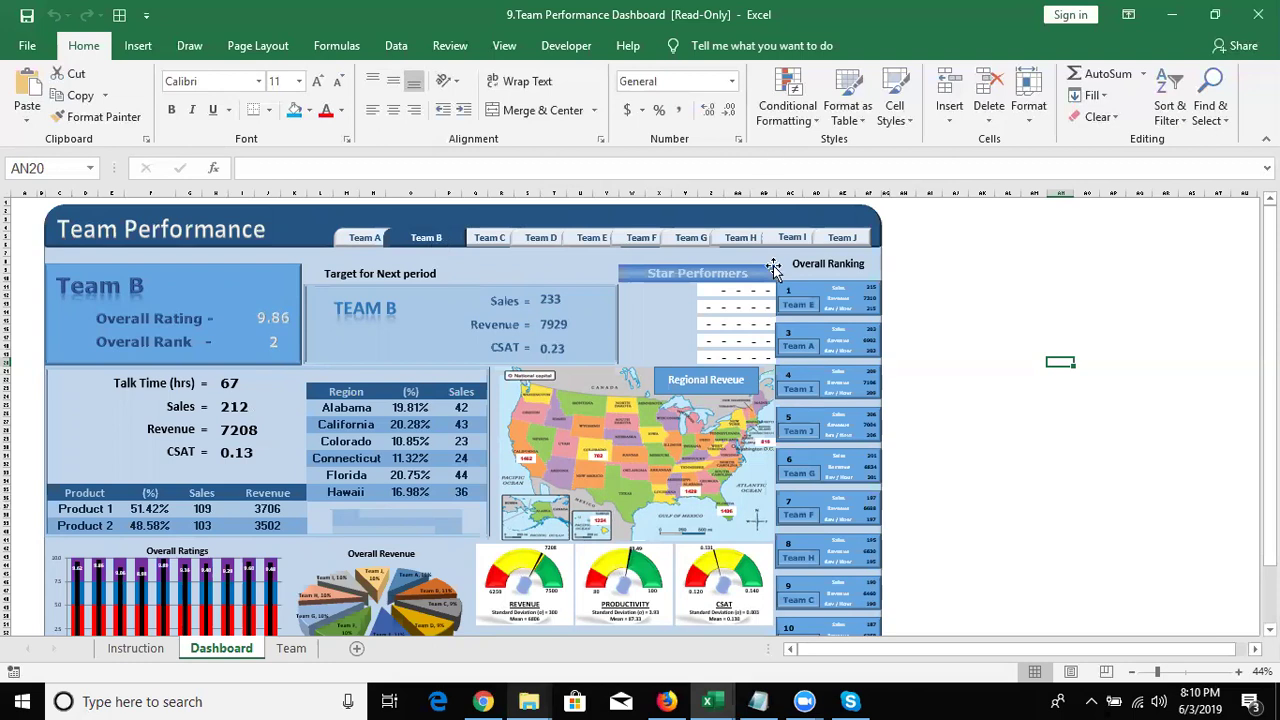
click(793, 305)
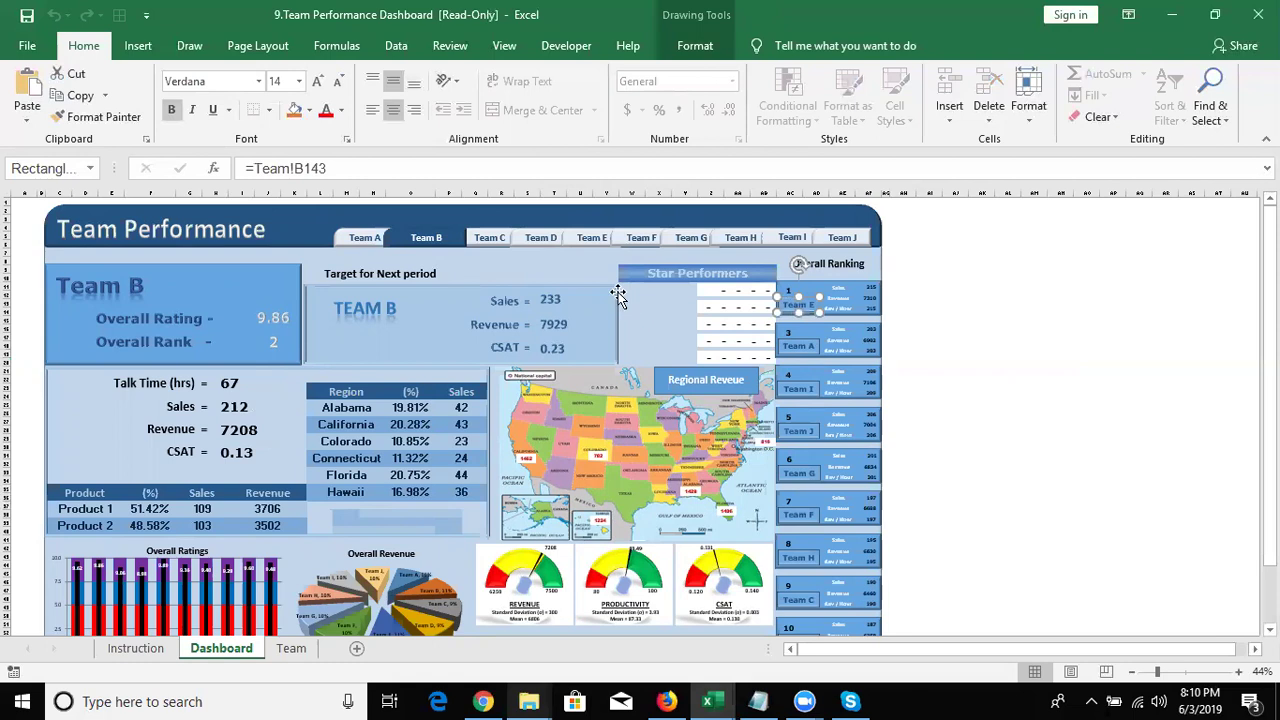
click(648, 240)
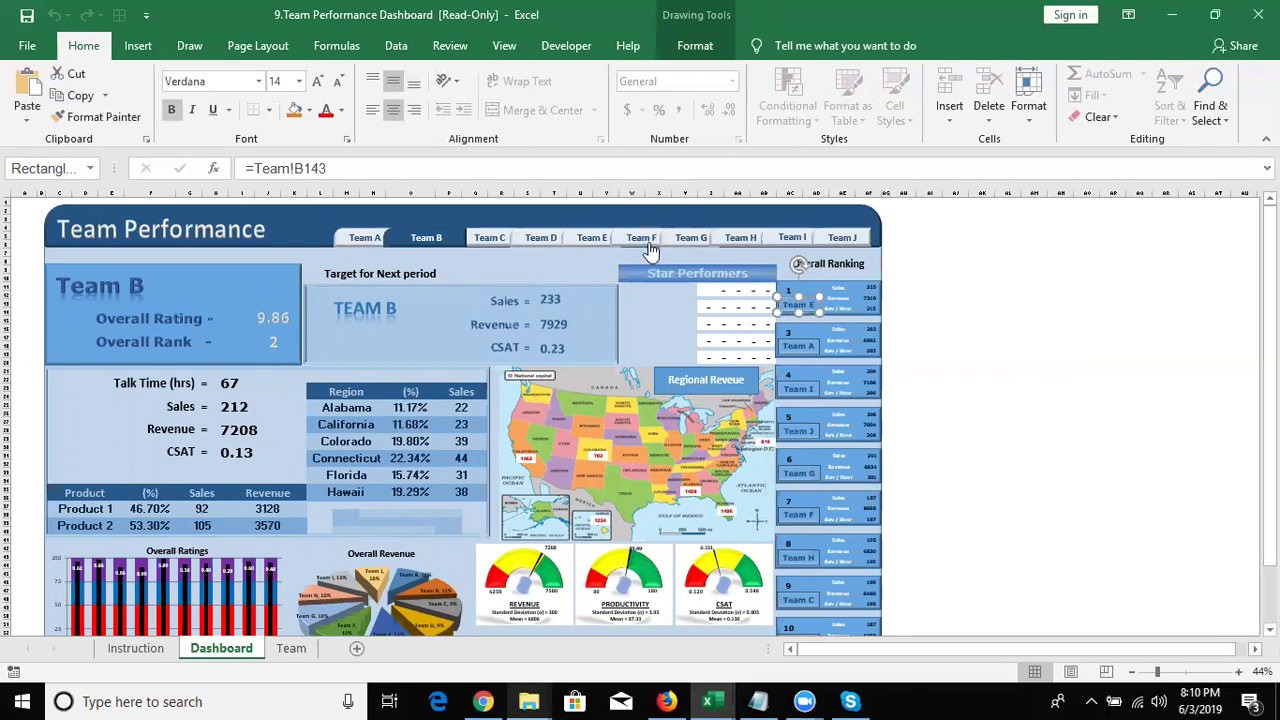
click(785, 239)
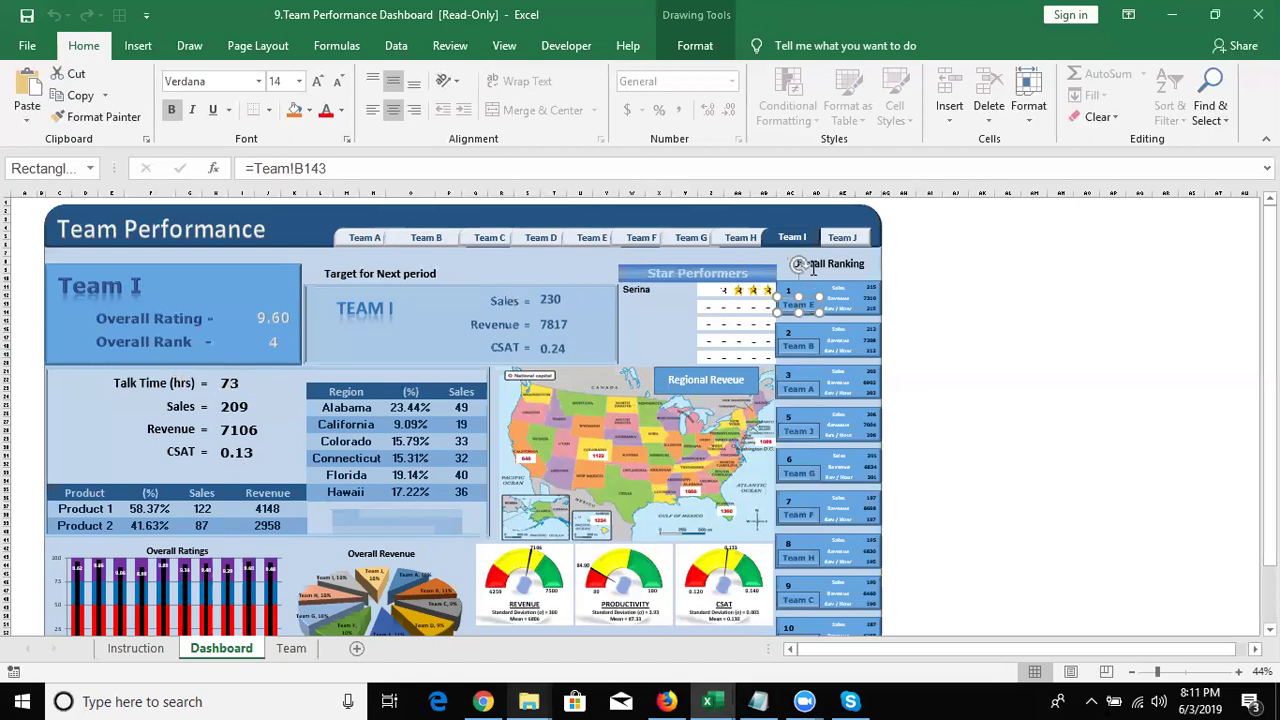
Show Team J on the dashboard: rating 9.48, rank 5, sales 206, revenue 7004
click(861, 236)
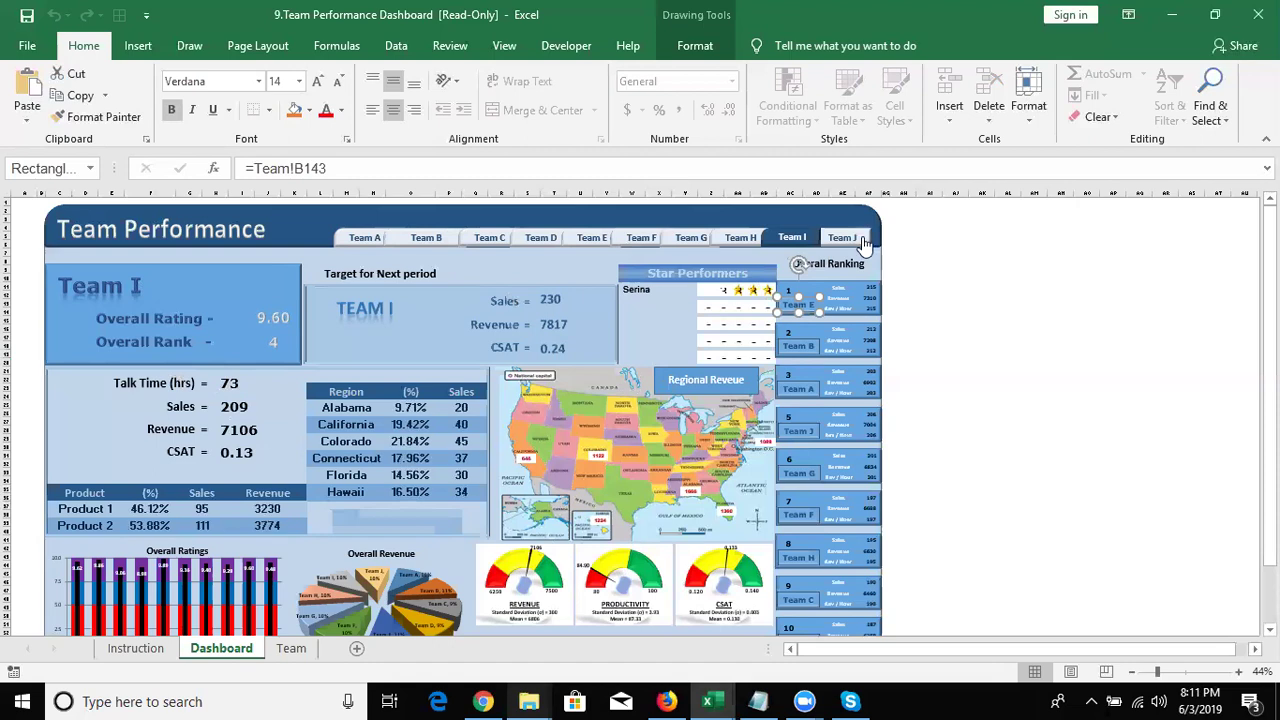
click(863, 243)
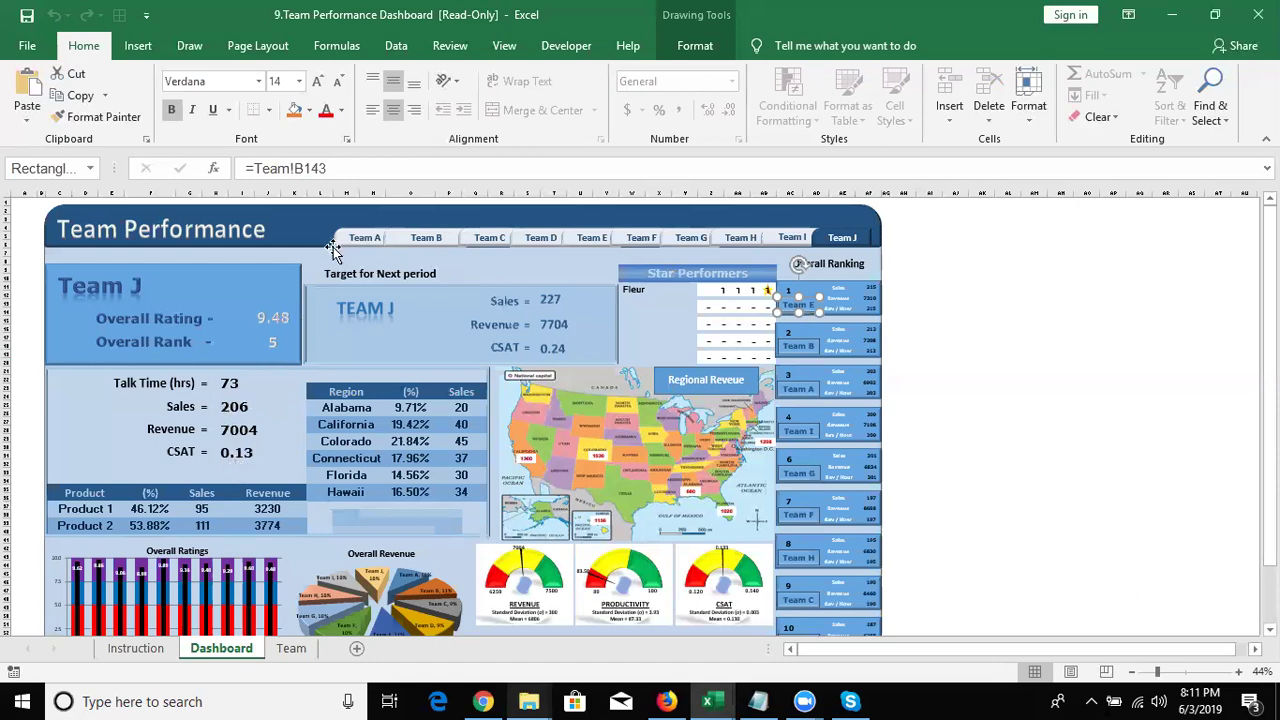
Return the dashboard to Team A: rating 9.62, rank 3, sales 203, revenue 6902
click(360, 241)
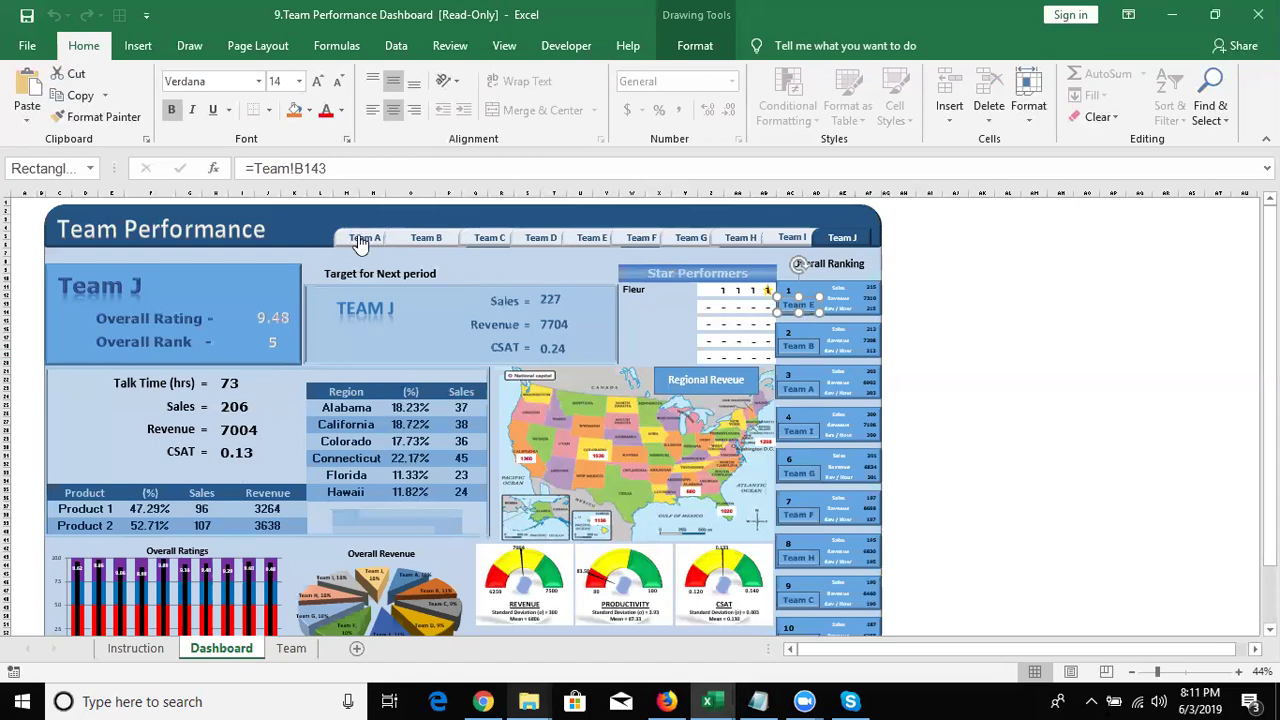
click(360, 241)
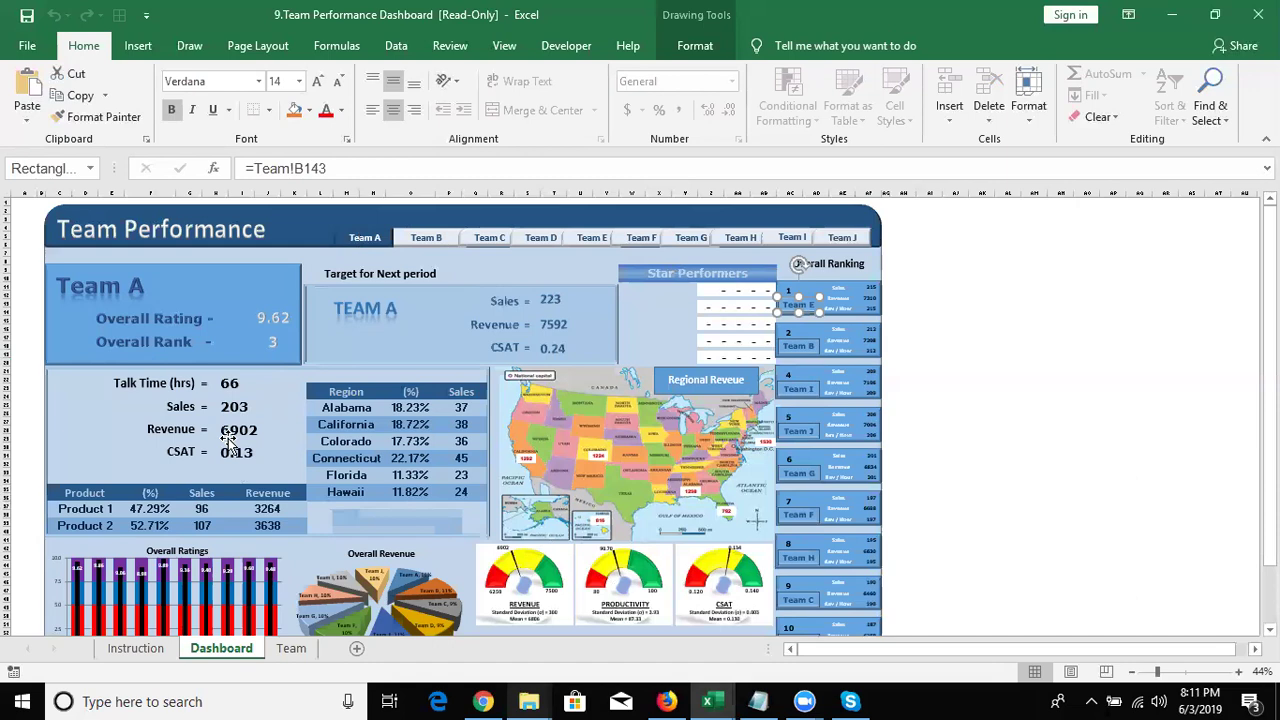
Show the Windows desktop with Windows+D, moving the Excel dashboard out of view
key(super+d)
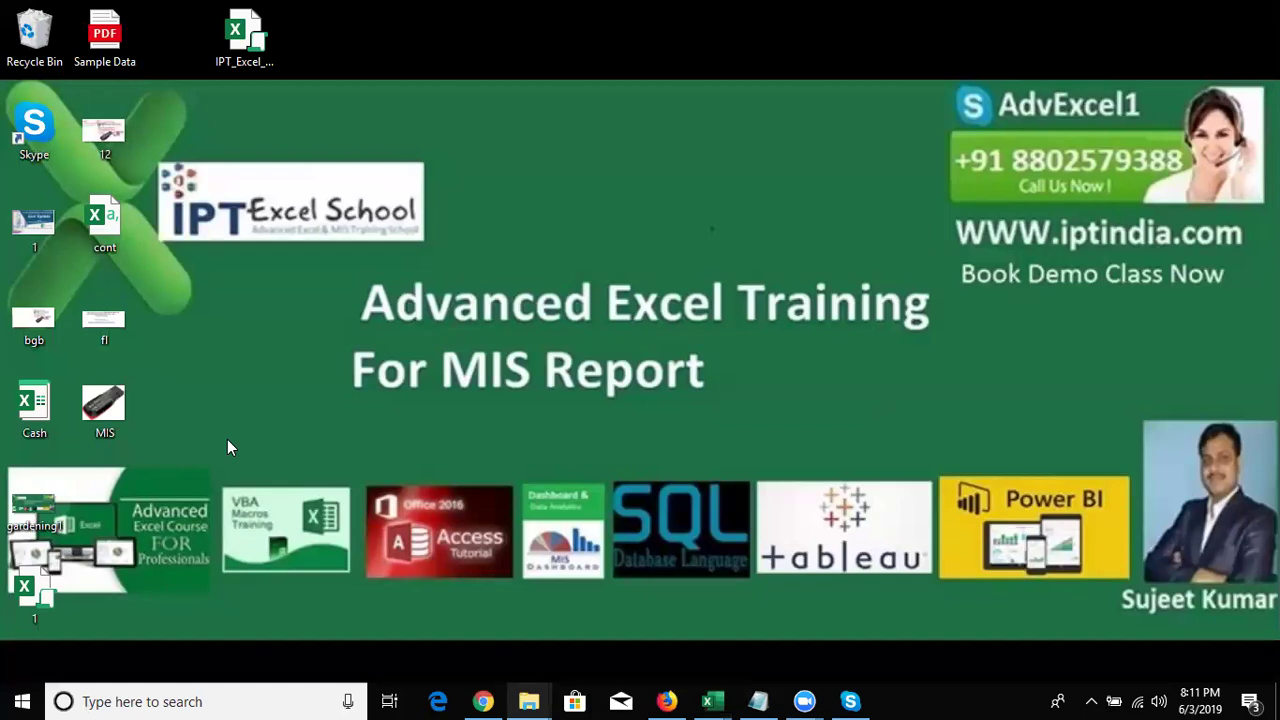